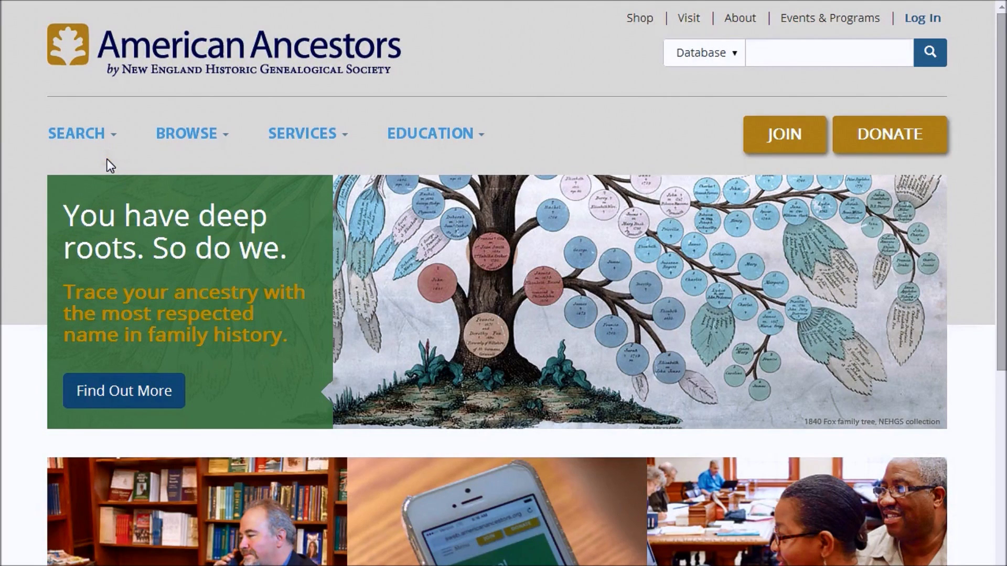
Go to SEARCH > Databases and try the first name, last name and year fields
{"action": "mouse_move", "coordinate": [105, 157]}
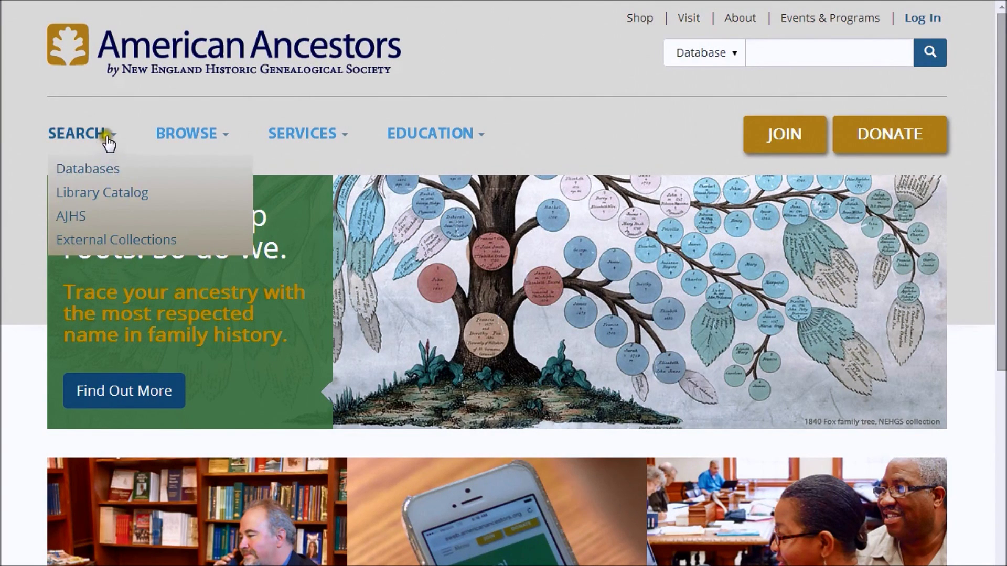
{"action": "left_click", "coordinate": [96, 167]}
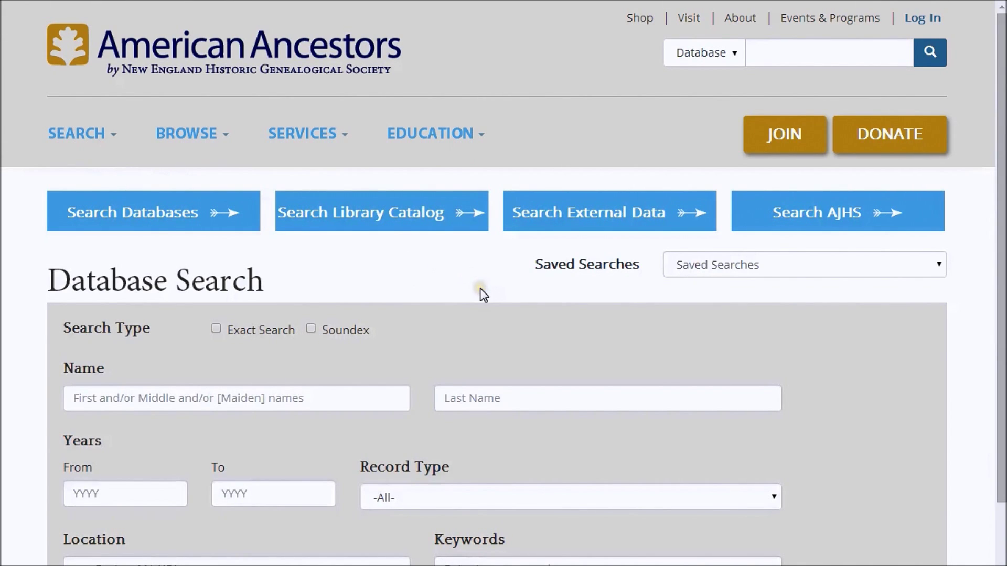
{"action": "scroll", "coordinate": [480, 287], "scroll_direction": "down", "scroll_amount": 3}
{"action": "left_click", "coordinate": [212, 242]}
{"action": "left_click", "coordinate": [449, 234]}
{"action": "left_click", "coordinate": [119, 332]}
{"action": "left_click", "coordinate": [261, 333]}
Browse the Record Type list, keep -All-, then try the Location and Keywords fields
{"action": "left_click", "coordinate": [757, 341]}
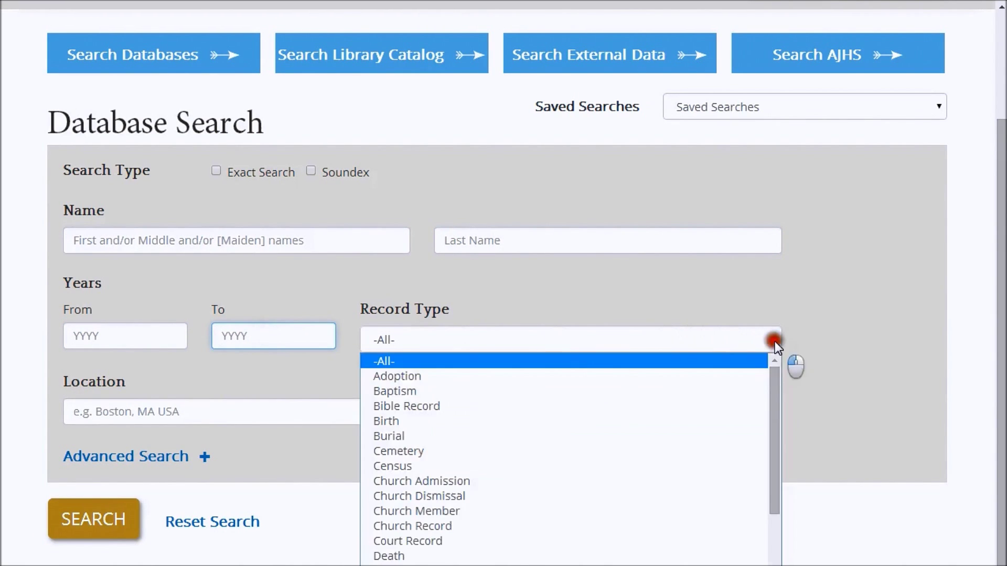
{"action": "scroll", "coordinate": [697, 365], "scroll_direction": "down", "scroll_amount": 3}
{"action": "scroll", "coordinate": [662, 370], "scroll_direction": "down", "scroll_amount": 2}
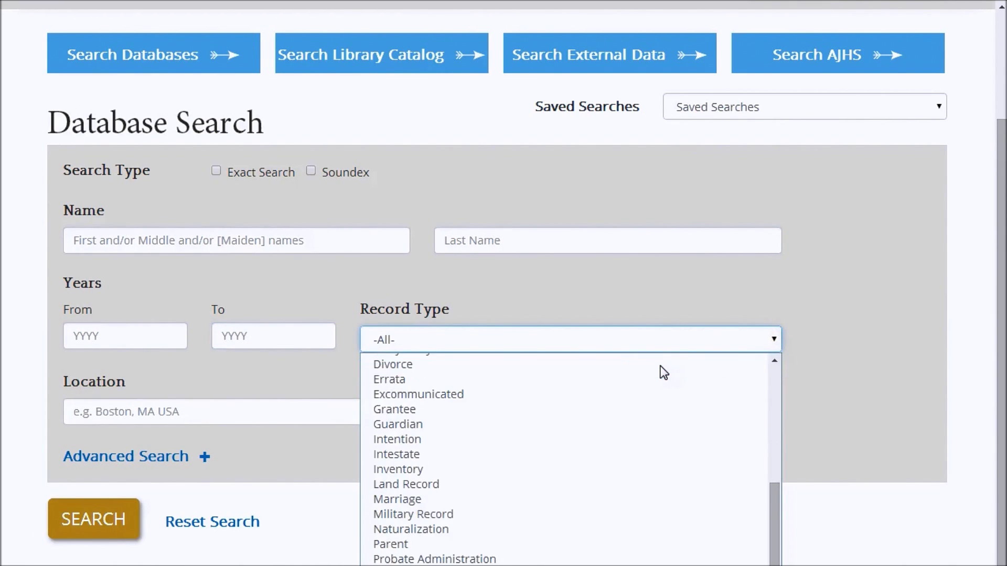
{"action": "scroll", "coordinate": [697, 356], "scroll_direction": "up", "scroll_amount": 1}
{"action": "left_click", "coordinate": [805, 338]}
{"action": "left_click", "coordinate": [164, 415]}
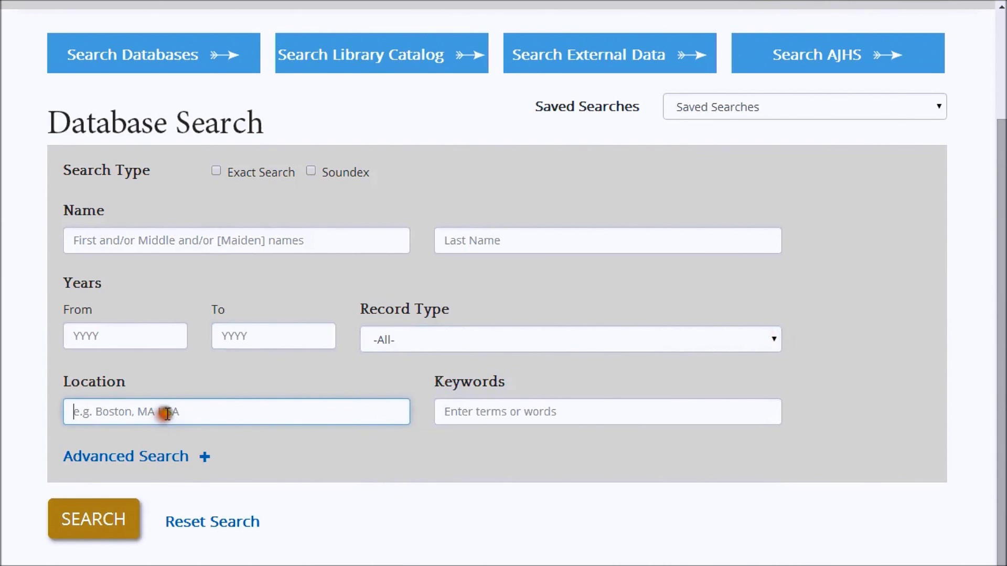
{"action": "left_click", "coordinate": [489, 412]}
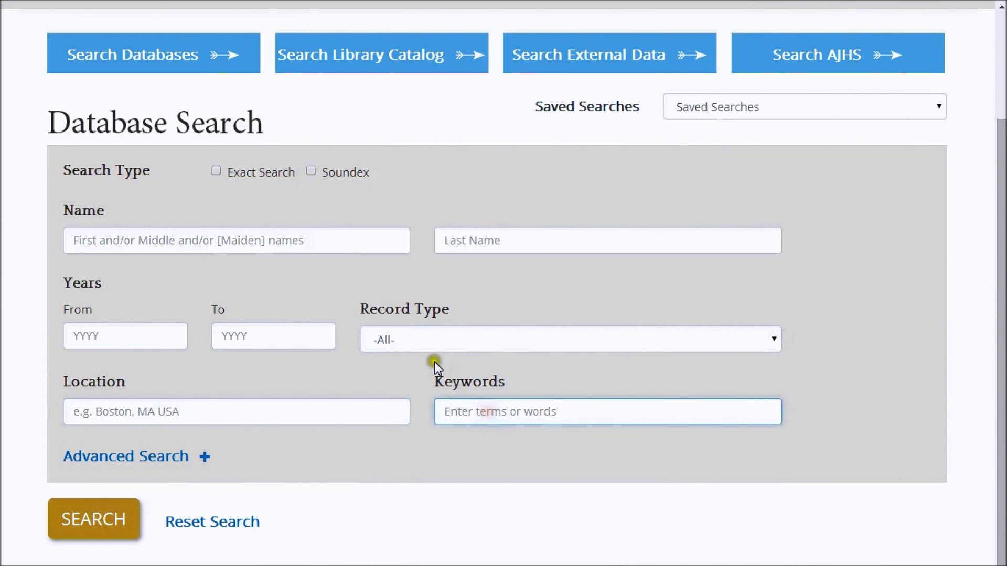
{"action": "scroll", "coordinate": [434, 361], "scroll_direction": "down", "scroll_amount": 1}
{"action": "scroll", "coordinate": [432, 358], "scroll_direction": "up", "scroll_amount": 1}
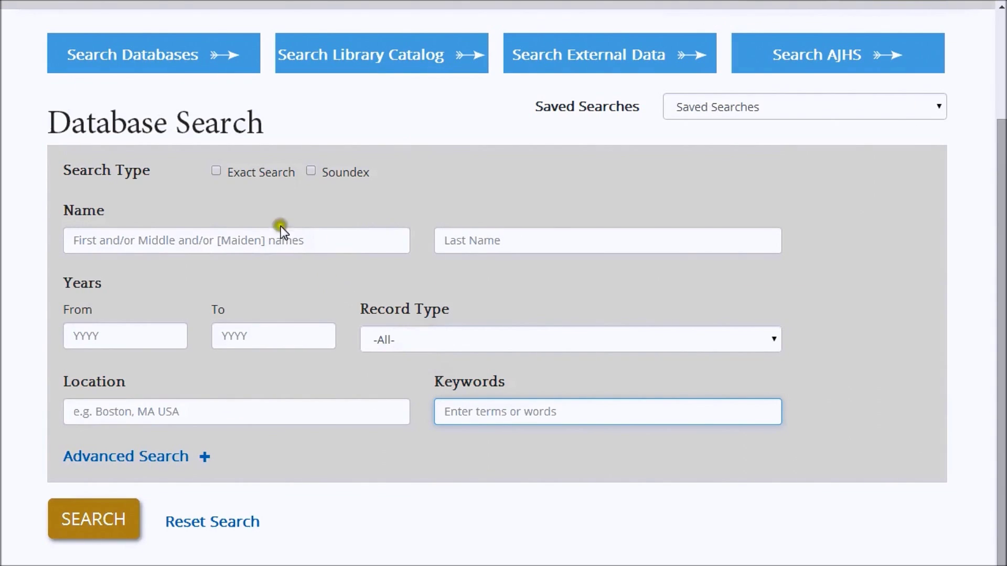
Toggle Exact Search and Soundex, leaving both unchecked
{"action": "left_click", "coordinate": [215, 171]}
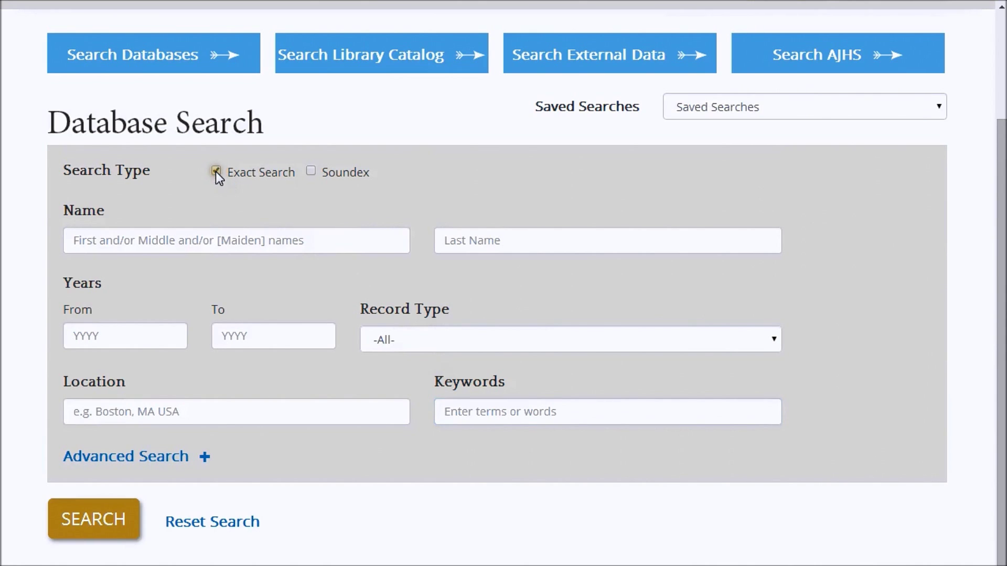
{"action": "left_click", "coordinate": [311, 171]}
{"action": "left_click", "coordinate": [311, 171]}
{"action": "left_click", "coordinate": [266, 233]}
{"action": "type", "text": "Lorenzo"}
{"action": "key", "text": "Tab"}
{"action": "type", "text": "Smith"}
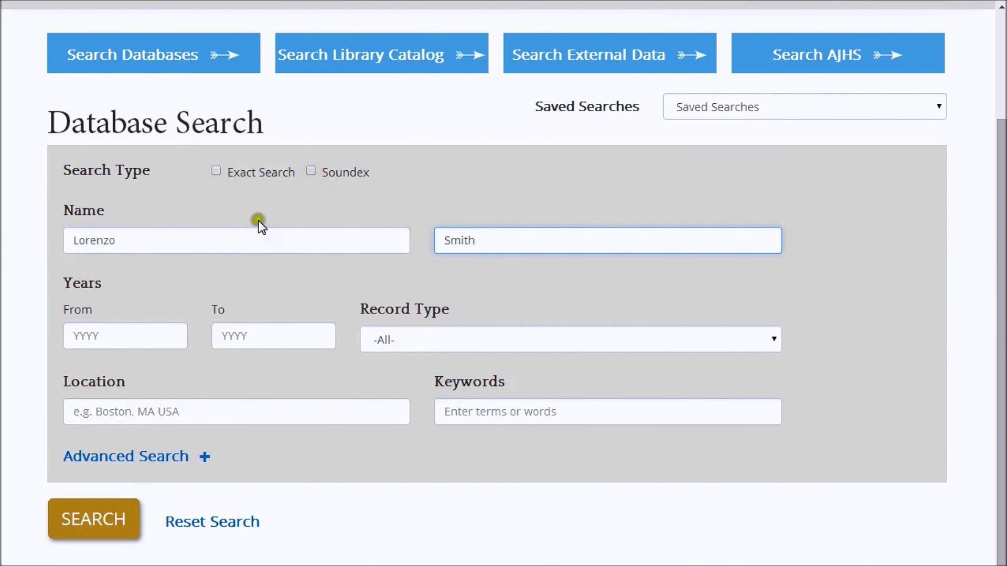
Expand Advanced Search + and look through the Category and Database lists
{"action": "scroll", "coordinate": [231, 315], "scroll_direction": "down", "scroll_amount": 3}
{"action": "left_click", "coordinate": [172, 307]}
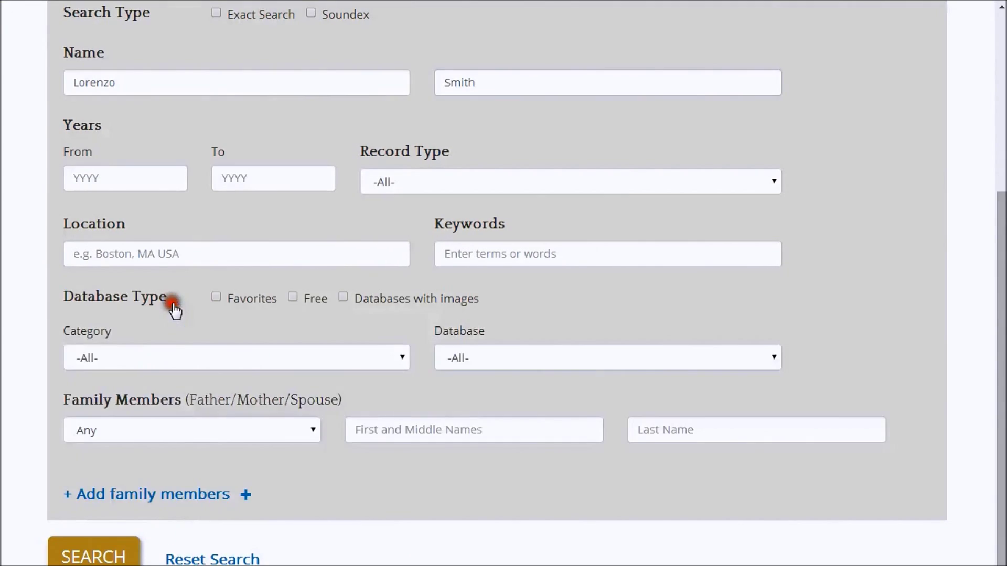
{"action": "scroll", "coordinate": [190, 291], "scroll_direction": "down", "scroll_amount": 3}
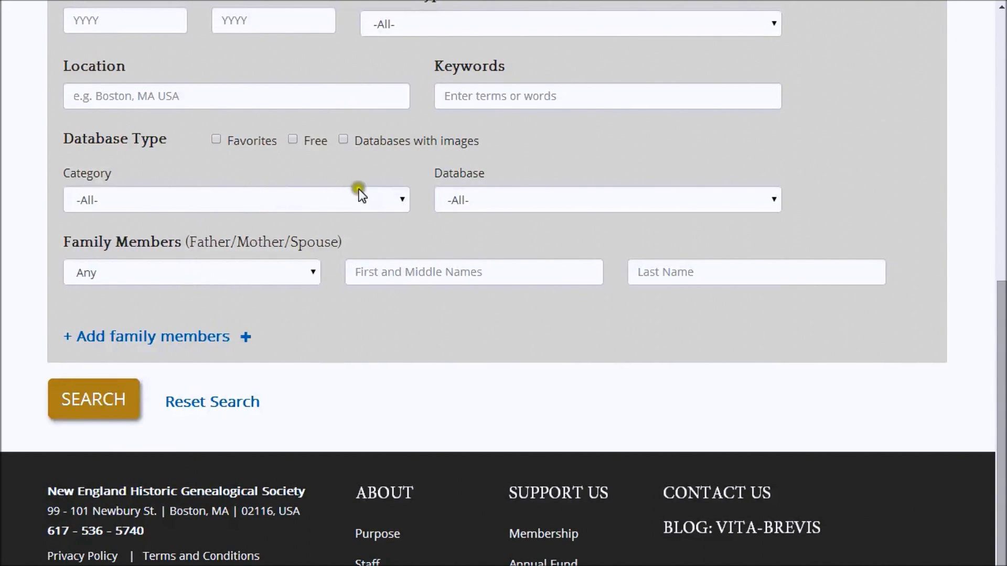
{"action": "left_click", "coordinate": [404, 203]}
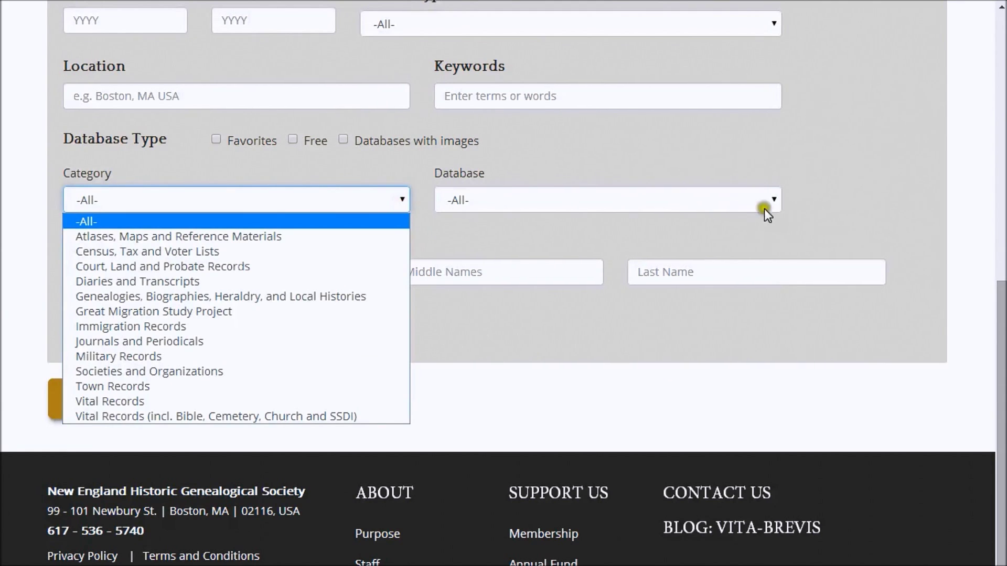
{"action": "left_click", "coordinate": [774, 203]}
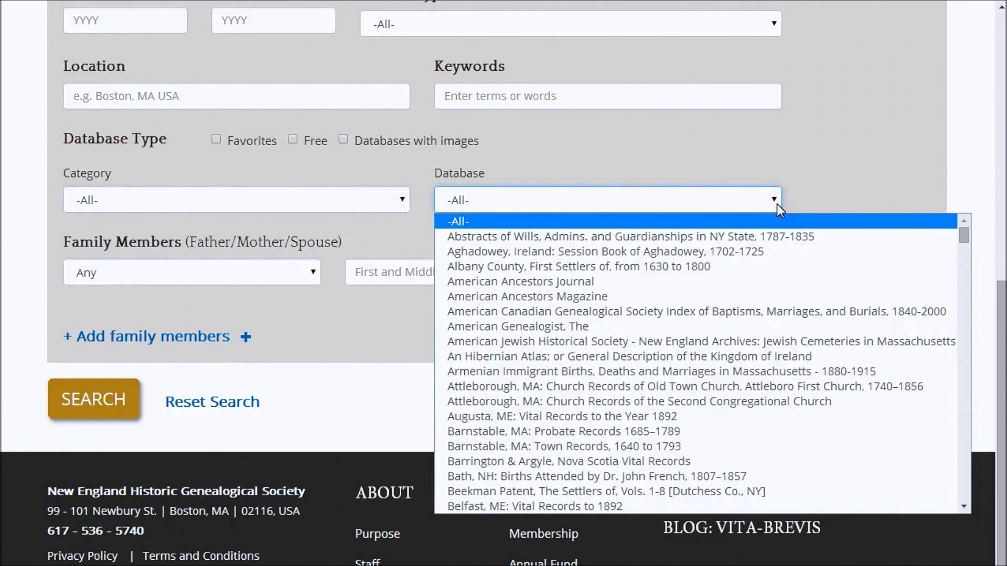
Toggle the free and with-images Database Type filters off again and leave the family member names empty
{"action": "left_click", "coordinate": [342, 139]}
{"action": "left_click", "coordinate": [293, 140]}
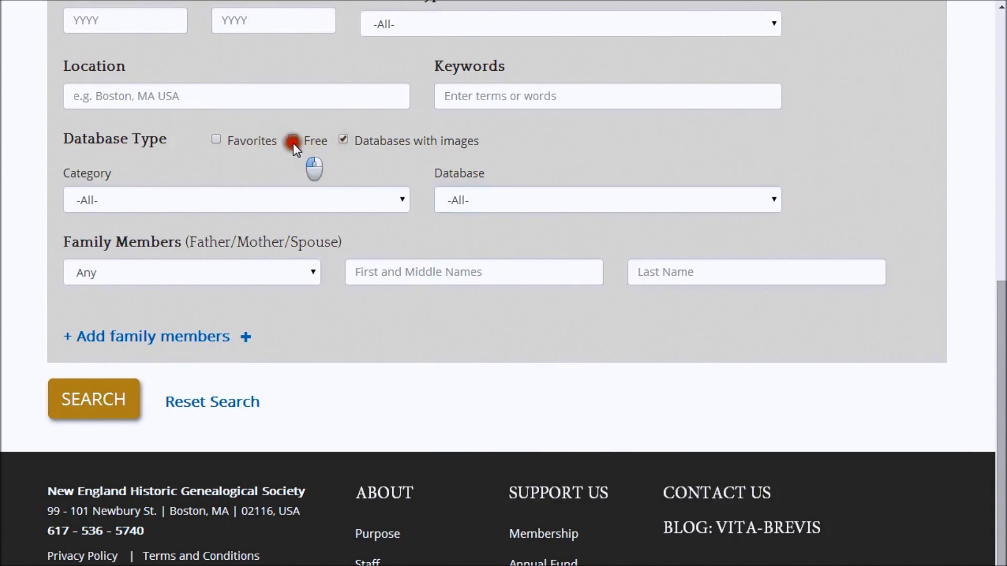
{"action": "left_click", "coordinate": [216, 140]}
{"action": "left_click", "coordinate": [293, 139]}
{"action": "left_click", "coordinate": [373, 272]}
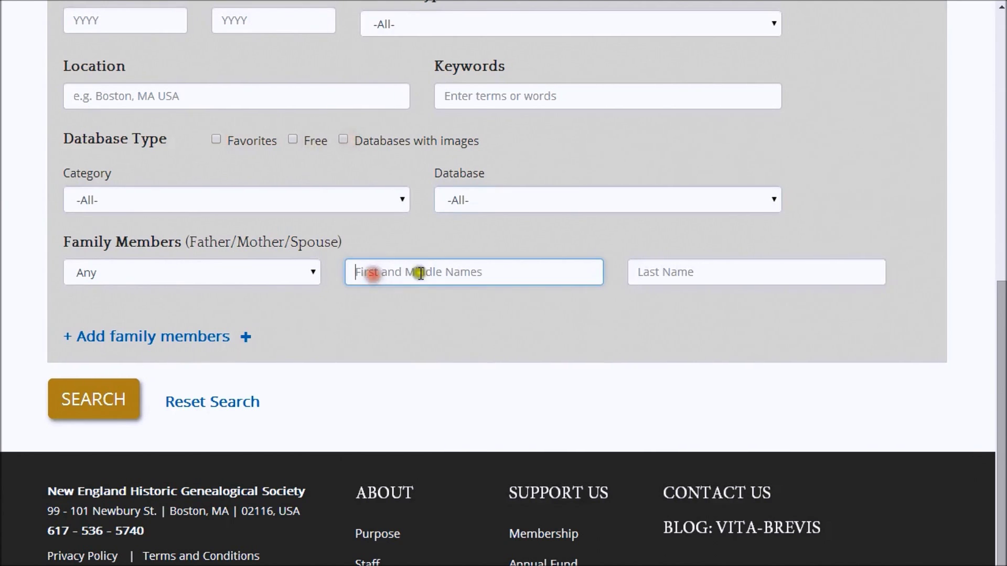
{"action": "left_click", "coordinate": [673, 269]}
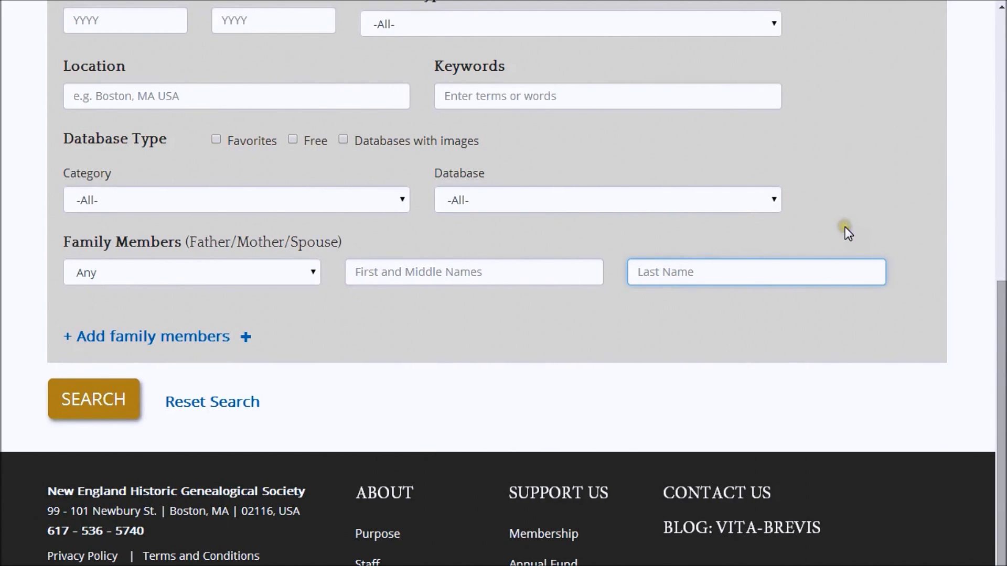
{"action": "left_click", "coordinate": [751, 281]}
Choose Massachusetts Vital Records to 1850 as the database
{"action": "left_click", "coordinate": [767, 209]}
{"action": "scroll", "coordinate": [556, 344], "scroll_direction": "down", "scroll_amount": 15}
{"action": "scroll", "coordinate": [545, 348], "scroll_direction": "down", "scroll_amount": 20}
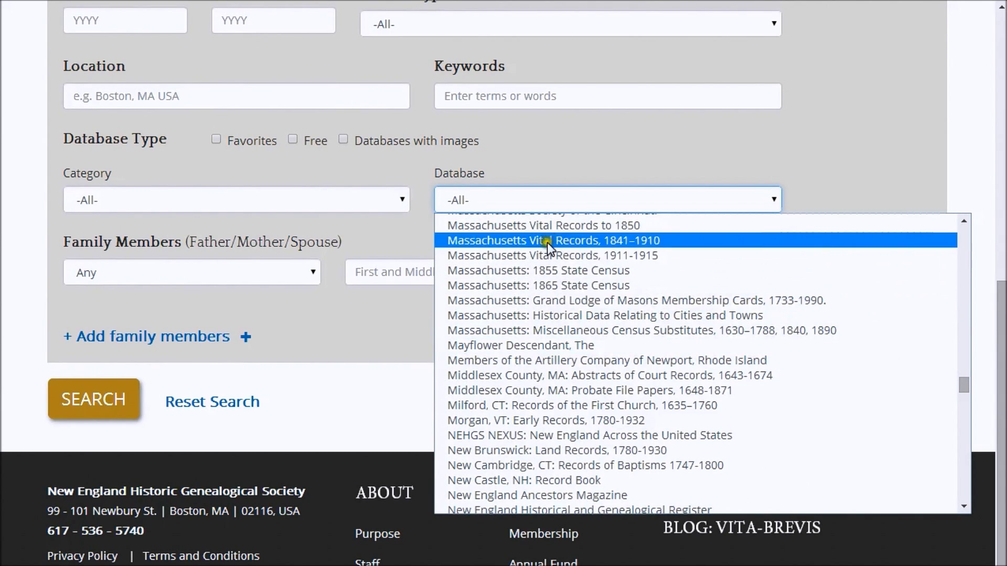
{"action": "left_click", "coordinate": [548, 226]}
{"action": "left_click", "coordinate": [555, 210]}
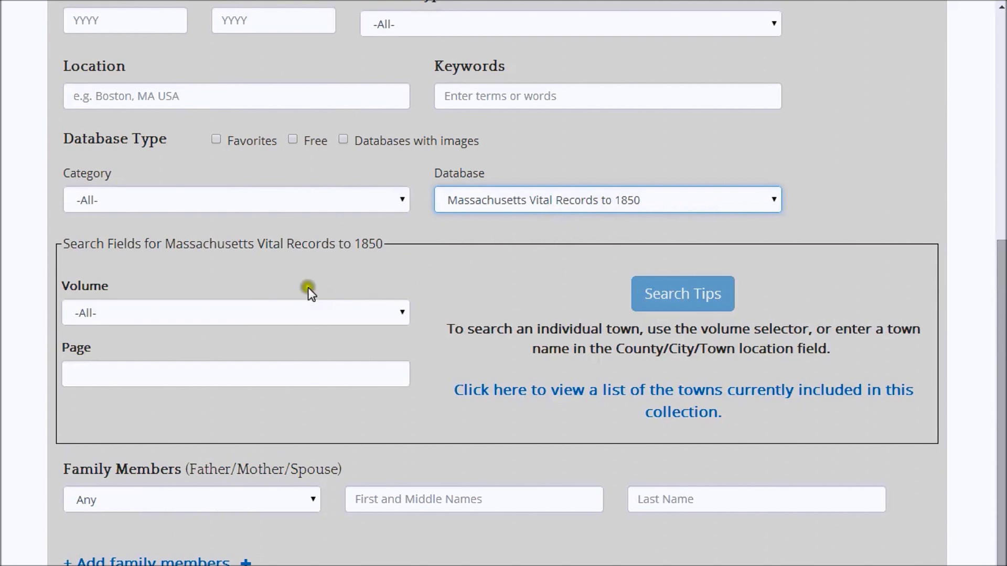
Keep Volume at -All-, leave Page blank, and scroll to the SEARCH button
{"action": "left_click", "coordinate": [404, 312]}
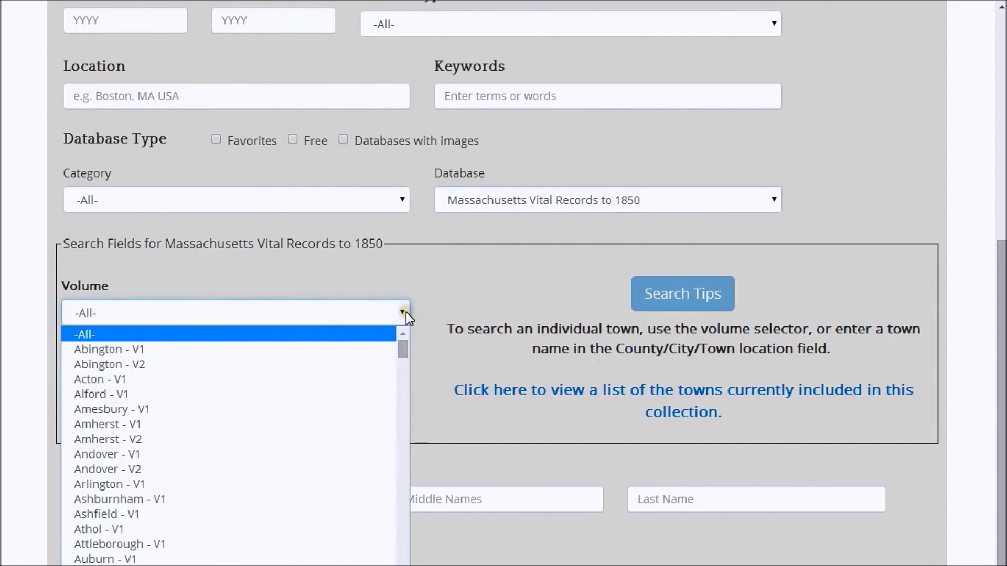
{"action": "left_click", "coordinate": [406, 312]}
{"action": "scroll", "coordinate": [229, 316], "scroll_direction": "down", "scroll_amount": 1}
{"action": "left_click", "coordinate": [174, 294]}
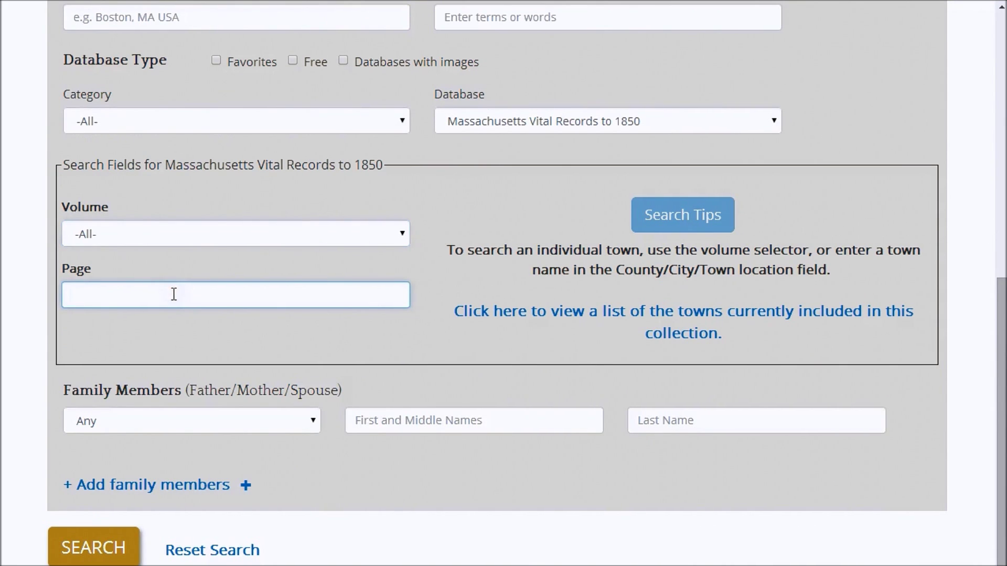
{"action": "left_click", "coordinate": [174, 294]}
{"action": "left_click", "coordinate": [174, 295]}
{"action": "scroll", "coordinate": [288, 343], "scroll_direction": "down", "scroll_amount": 1}
{"action": "scroll", "coordinate": [290, 338], "scroll_direction": "down", "scroll_amount": 2}
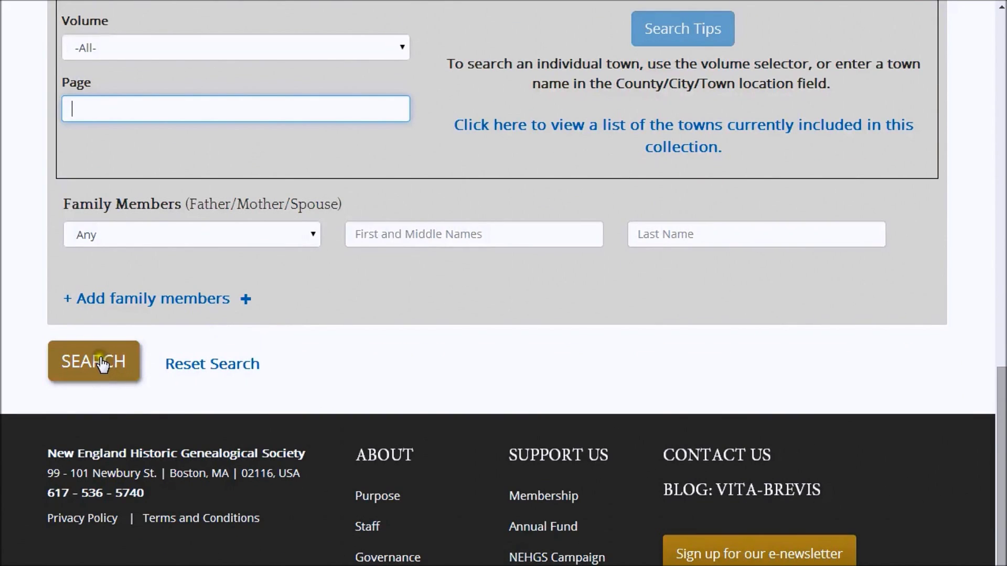
{"action": "left_click", "coordinate": [102, 362]}
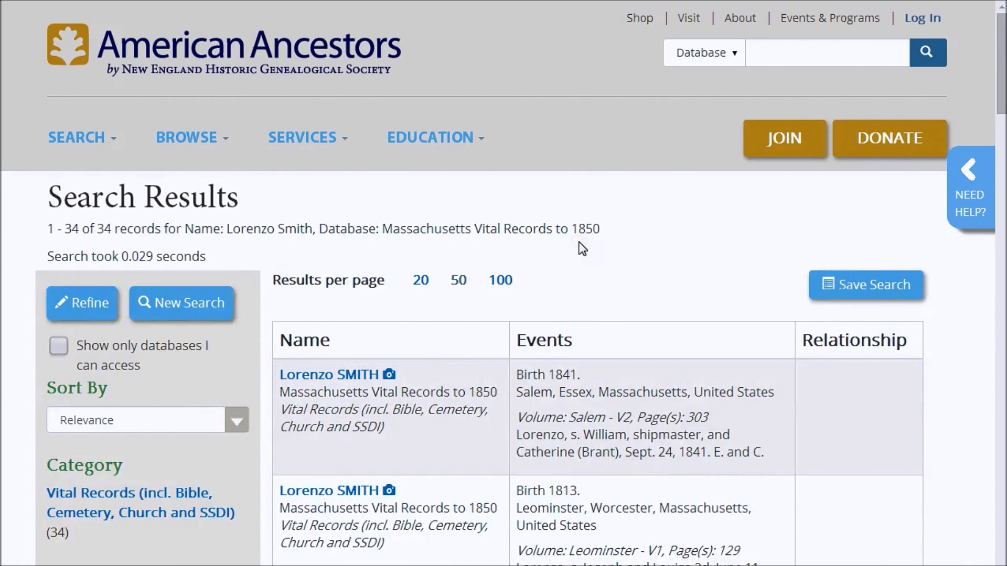
{"action": "scroll", "coordinate": [580, 248], "scroll_direction": "down", "scroll_amount": 2}
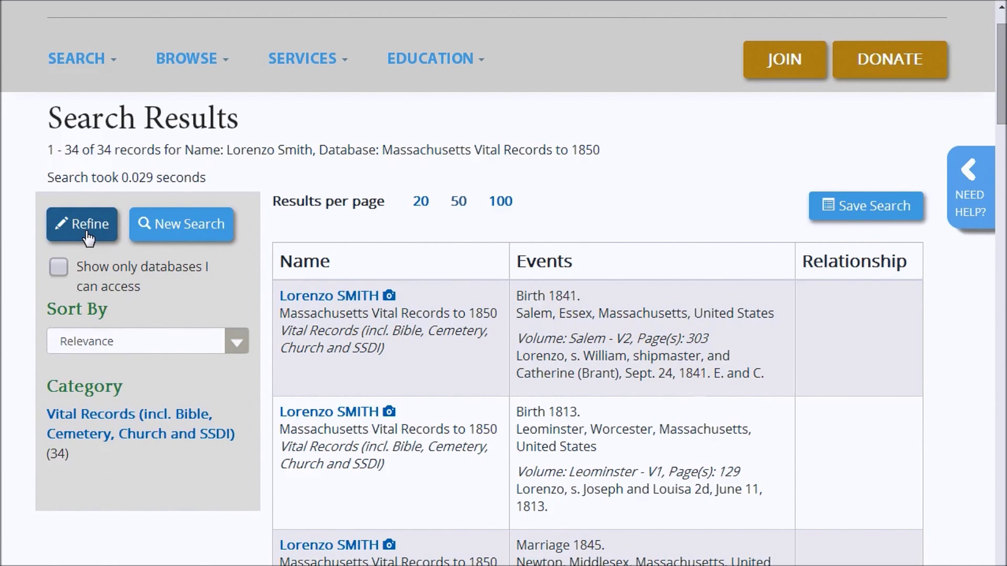
{"action": "left_click", "coordinate": [174, 234]}
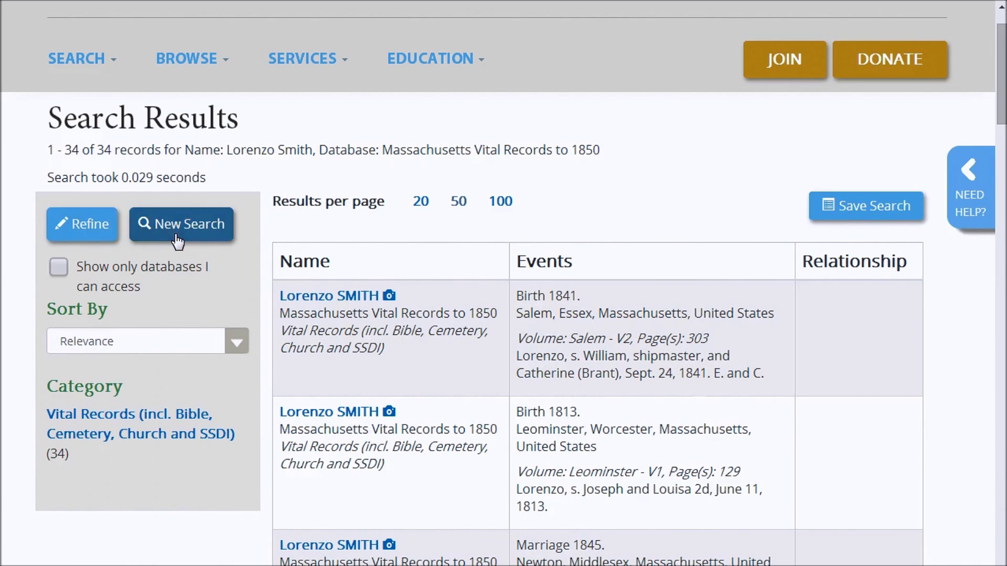
{"action": "left_click", "coordinate": [123, 235]}
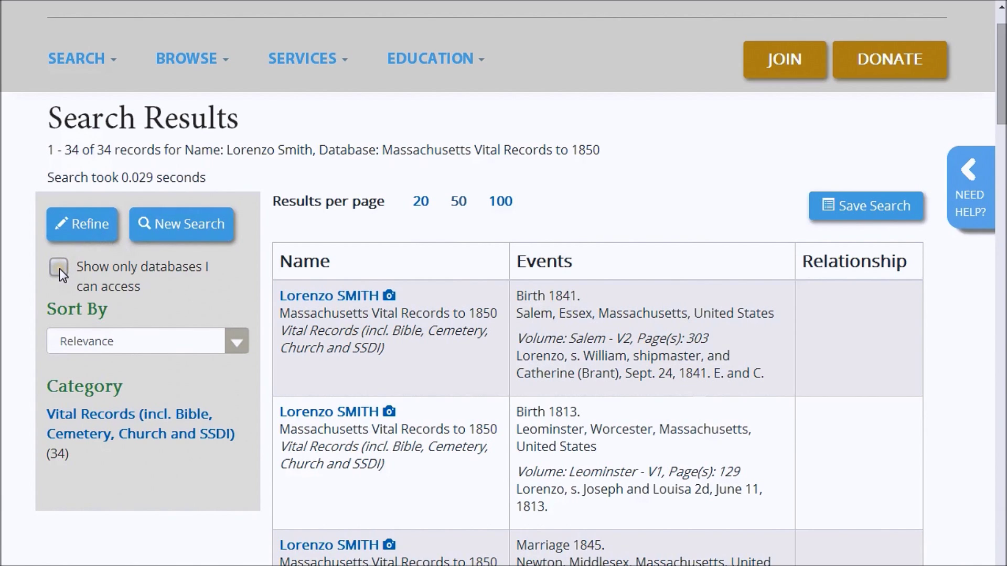
{"action": "left_click", "coordinate": [239, 341]}
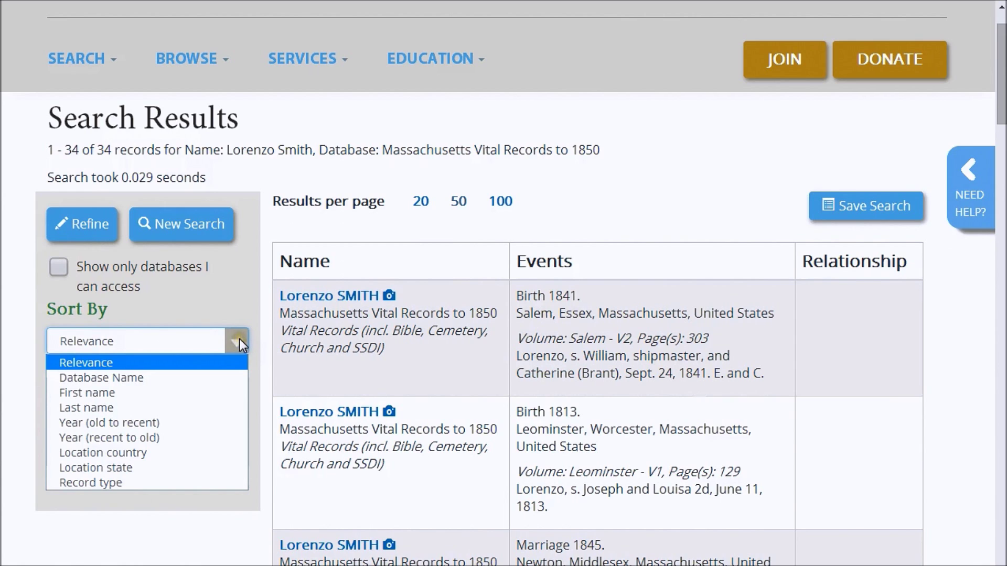
{"action": "left_click", "coordinate": [253, 375]}
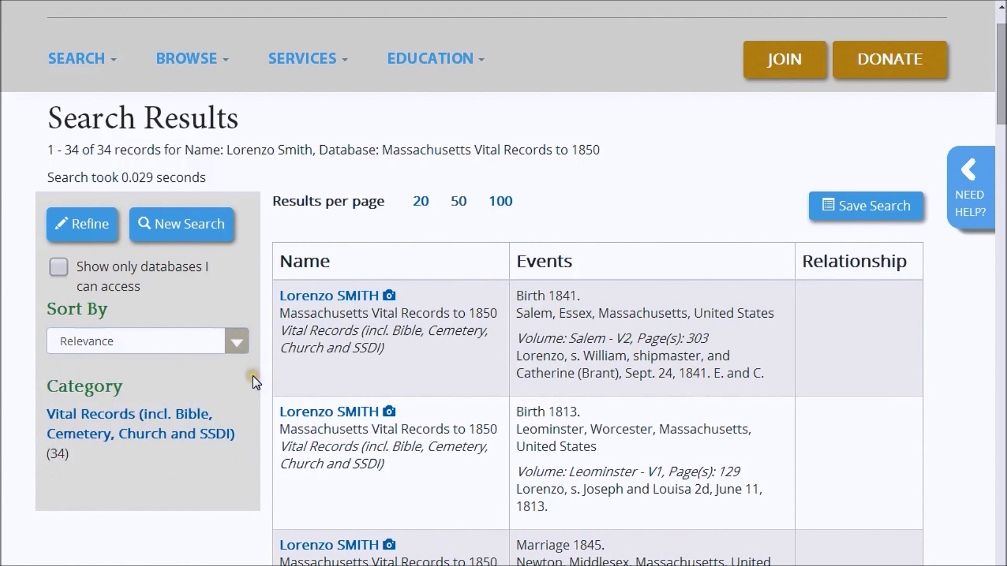
{"action": "scroll", "coordinate": [253, 376], "scroll_direction": "down", "scroll_amount": 2}
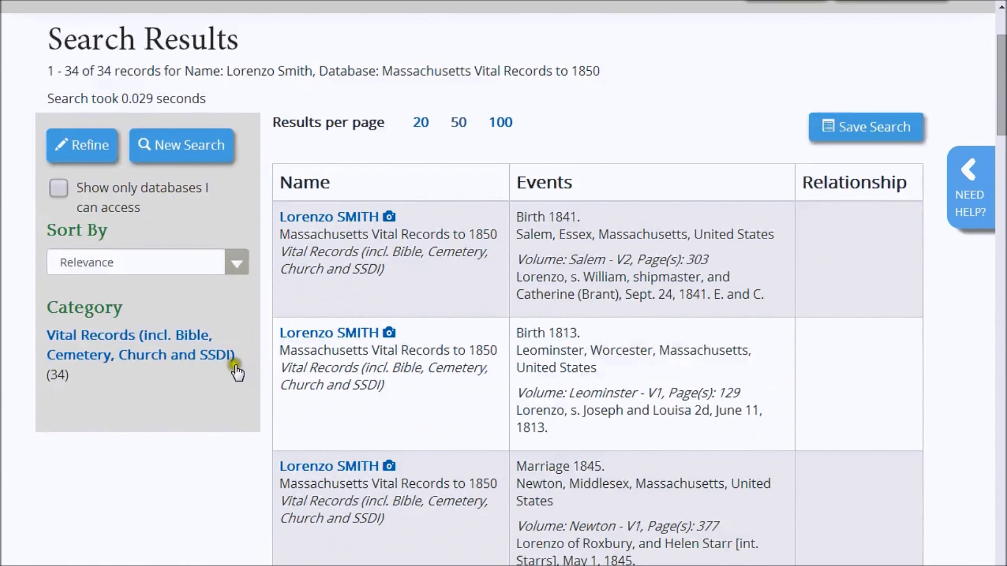
{"action": "left_click", "coordinate": [145, 352]}
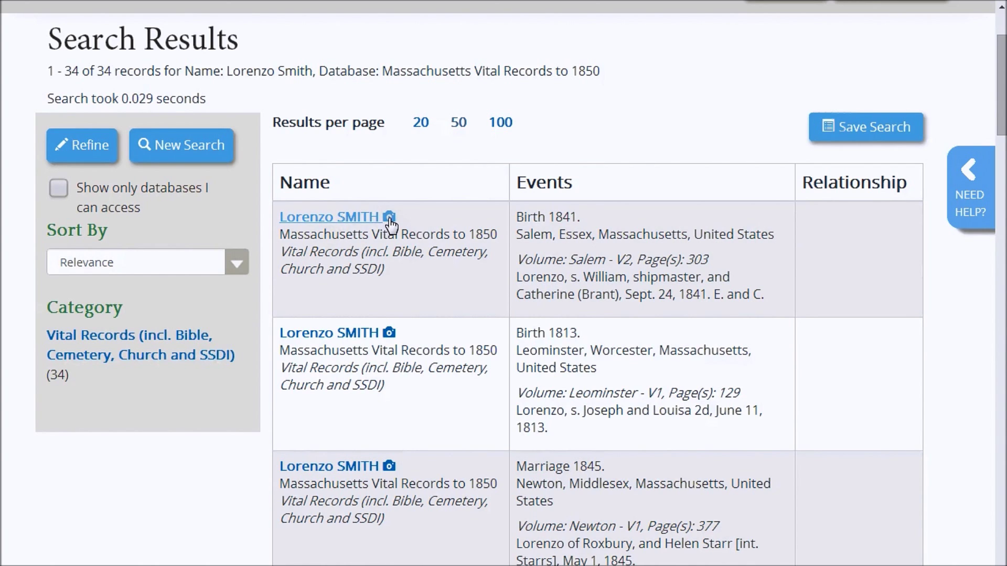
Open Lorenzo Smith's 1841 Salem birth record from the results
{"action": "scroll", "coordinate": [322, 224], "scroll_direction": "down", "scroll_amount": 4}
{"action": "left_click", "coordinate": [321, 220]}
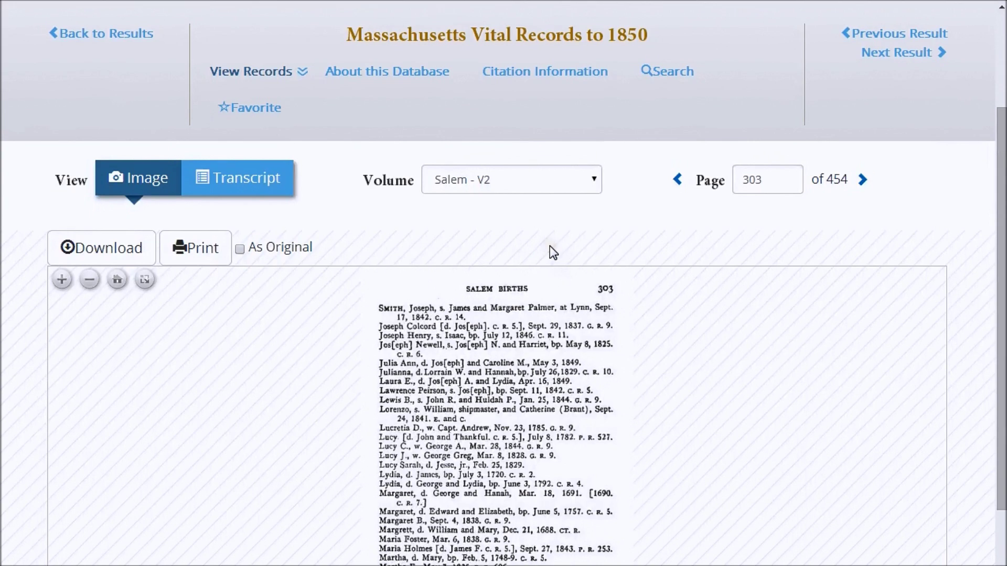
{"action": "scroll", "coordinate": [549, 246], "scroll_direction": "down", "scroll_amount": 2}
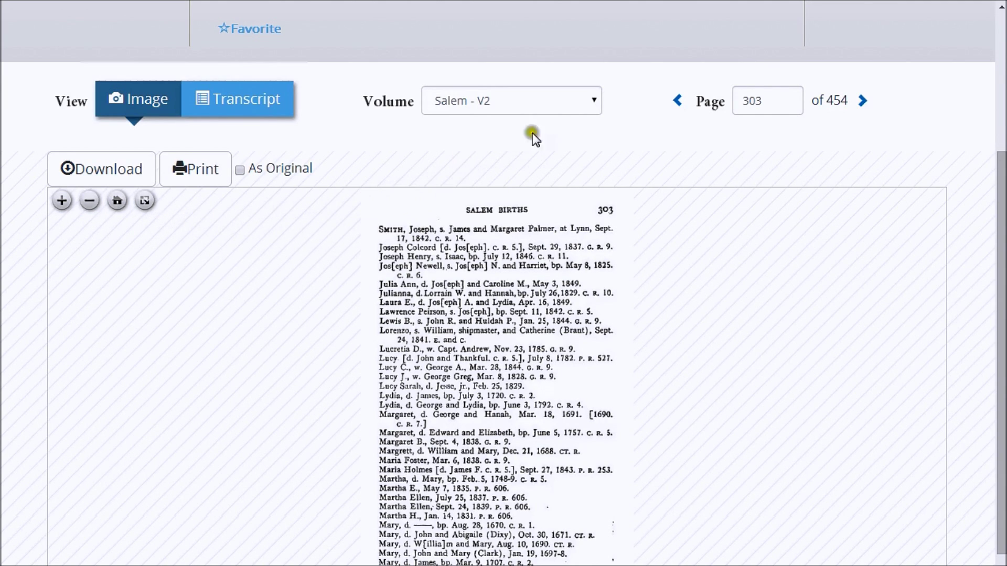
Keep the Salem - V2 volume and switch to the transcript of page 303
{"action": "left_click", "coordinate": [594, 102]}
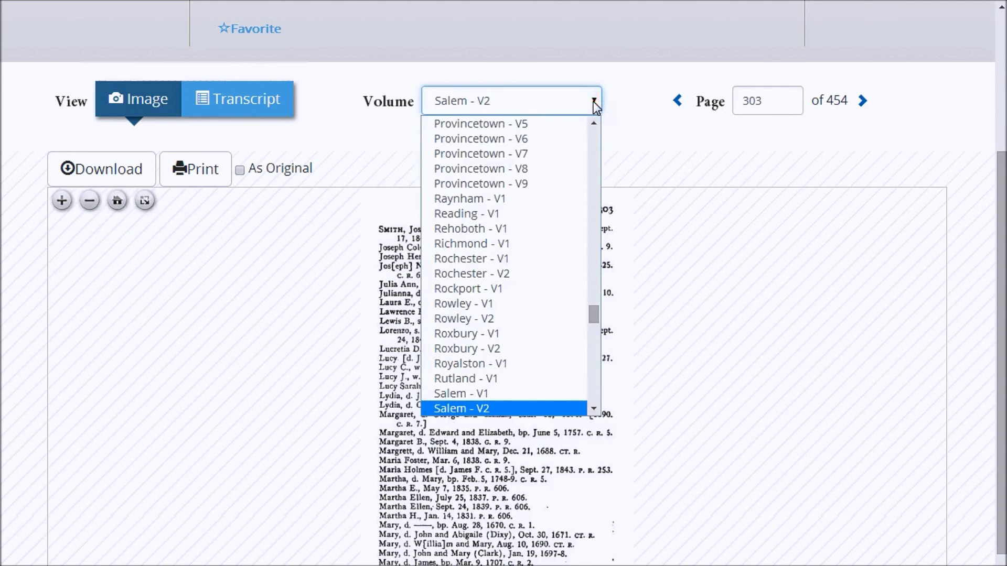
{"action": "left_click", "coordinate": [767, 100]}
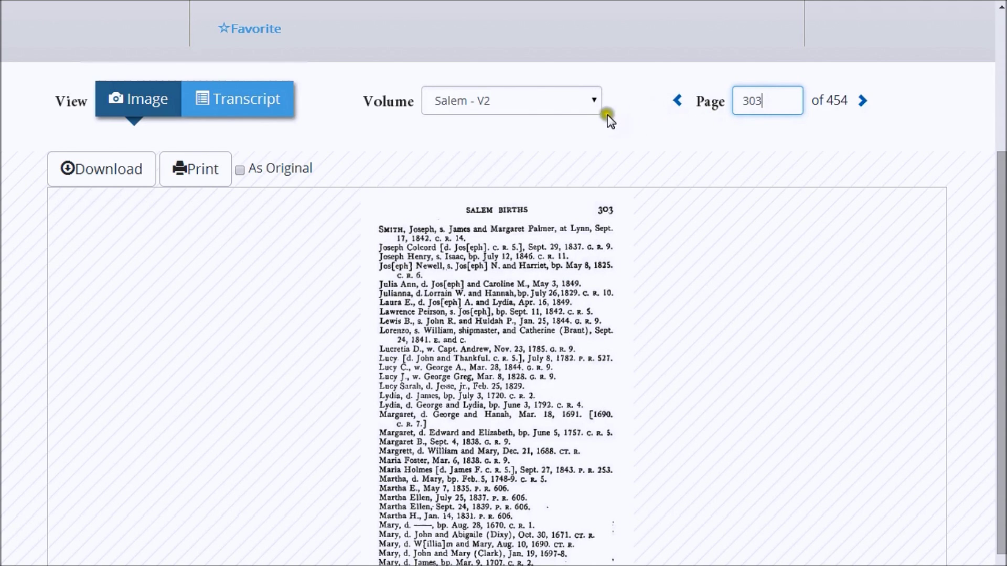
{"action": "left_click", "coordinate": [244, 109]}
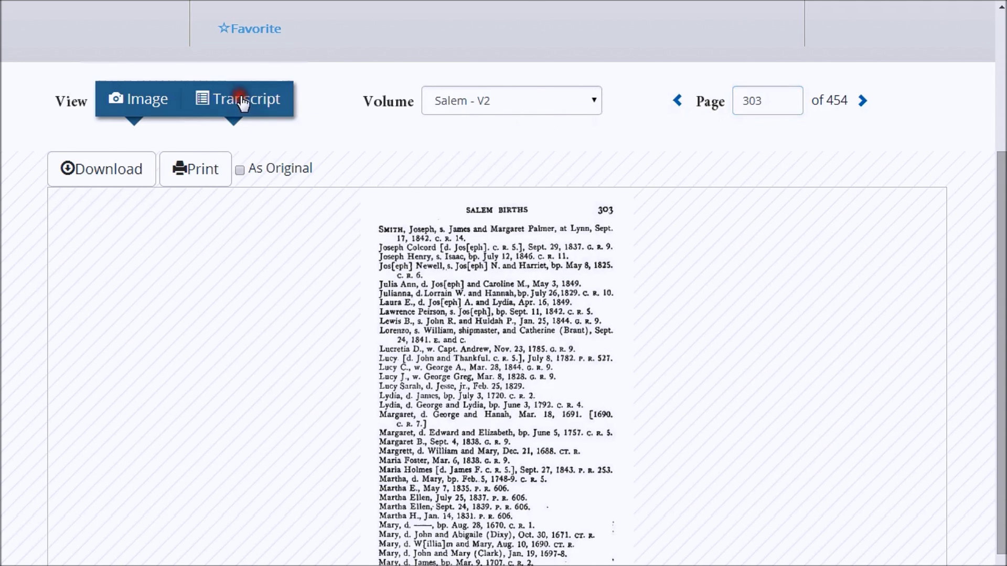
{"action": "scroll", "coordinate": [539, 246], "scroll_direction": "down", "scroll_amount": 3}
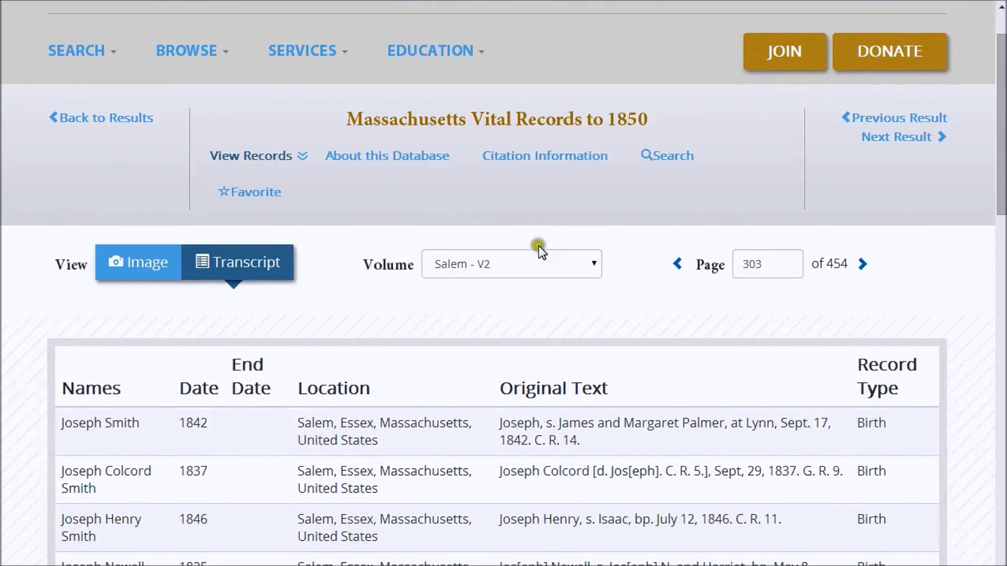
{"action": "scroll", "coordinate": [533, 246], "scroll_direction": "down", "scroll_amount": 2}
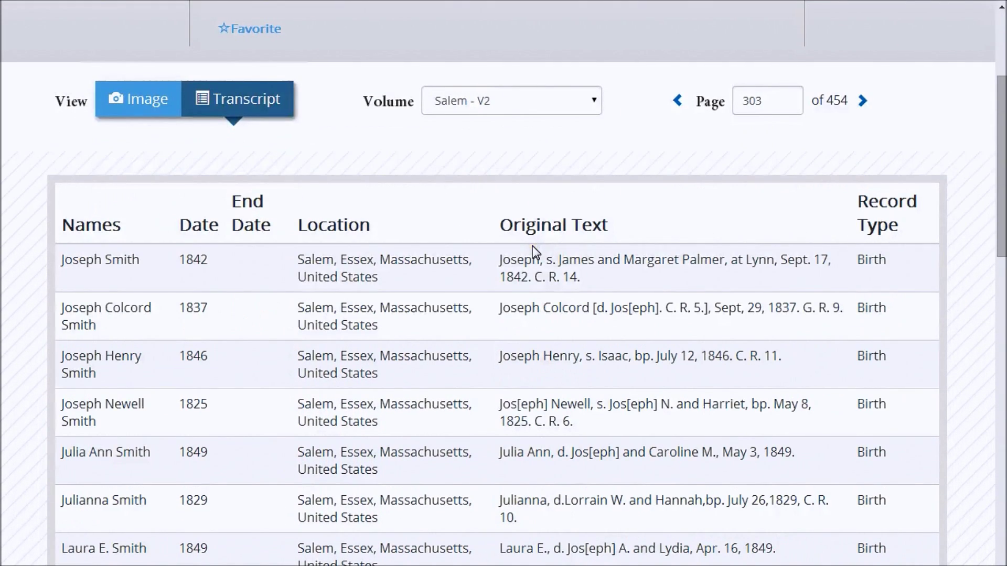
{"action": "left_click", "coordinate": [143, 108]}
{"action": "left_click", "coordinate": [185, 151]}
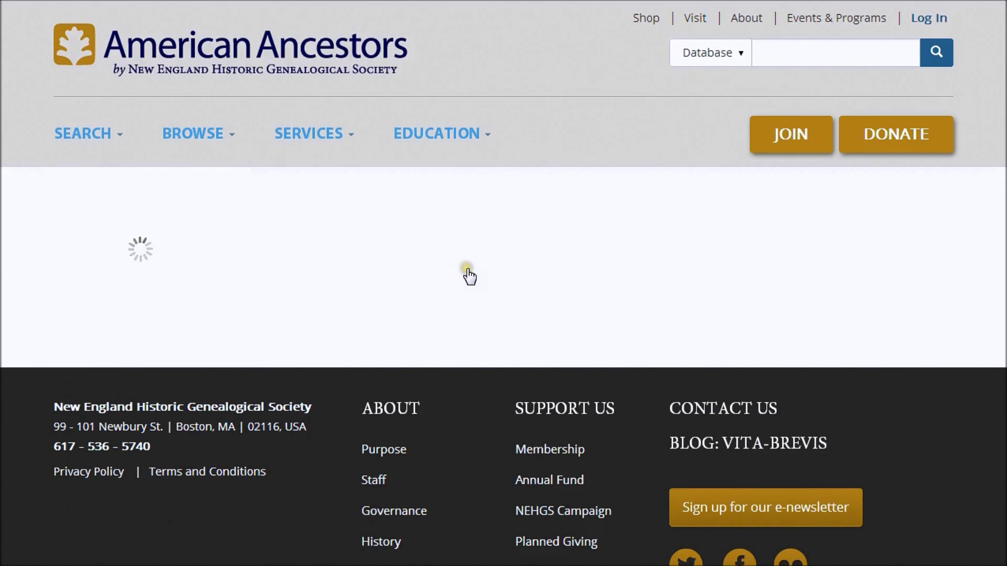
{"action": "scroll", "coordinate": [467, 263], "scroll_direction": "down", "scroll_amount": 3}
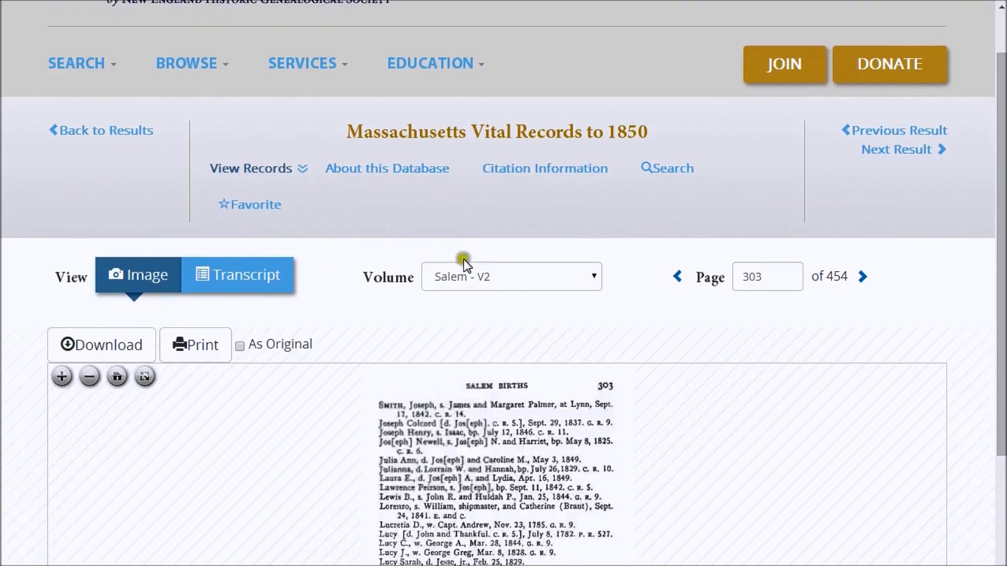